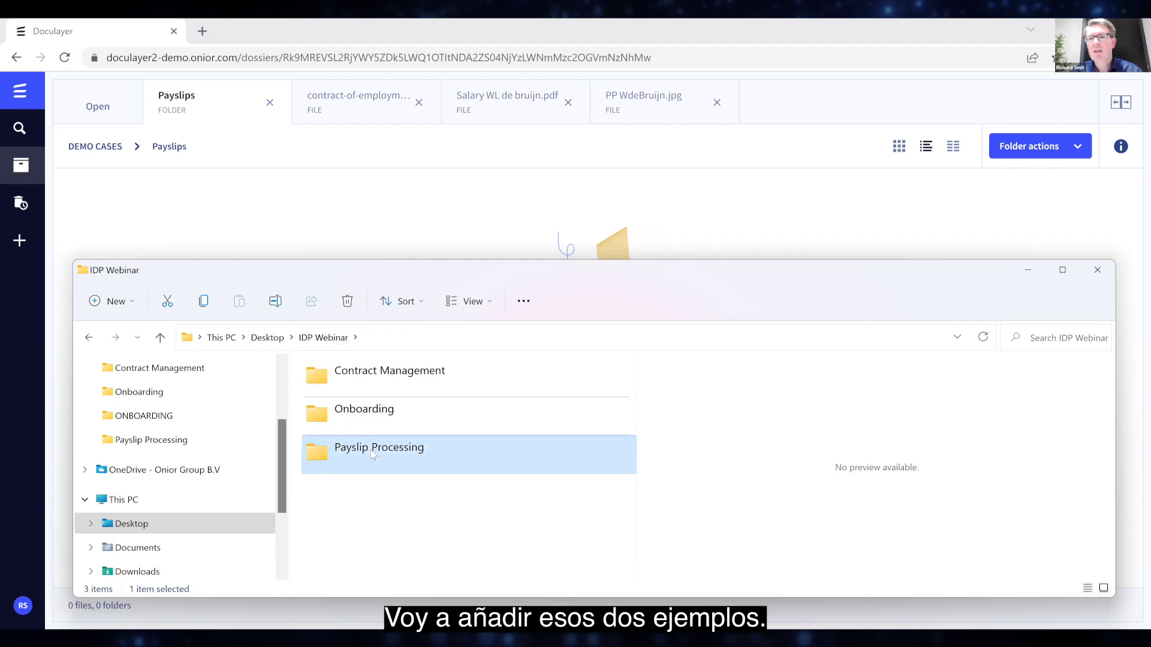
- Open the Payslip Processing folder and preview Payslip January 2017 LogiDOX down to its net payment table
{"action": "double_click", "coordinate": [367, 458]}
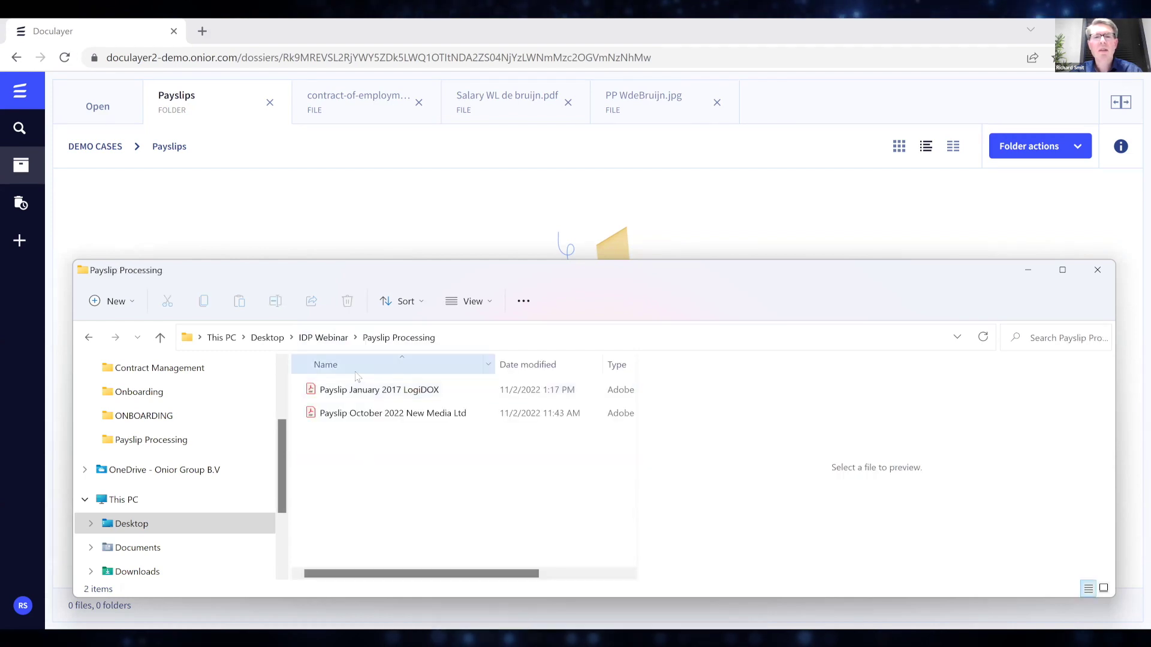
{"action": "left_click", "coordinate": [353, 391]}
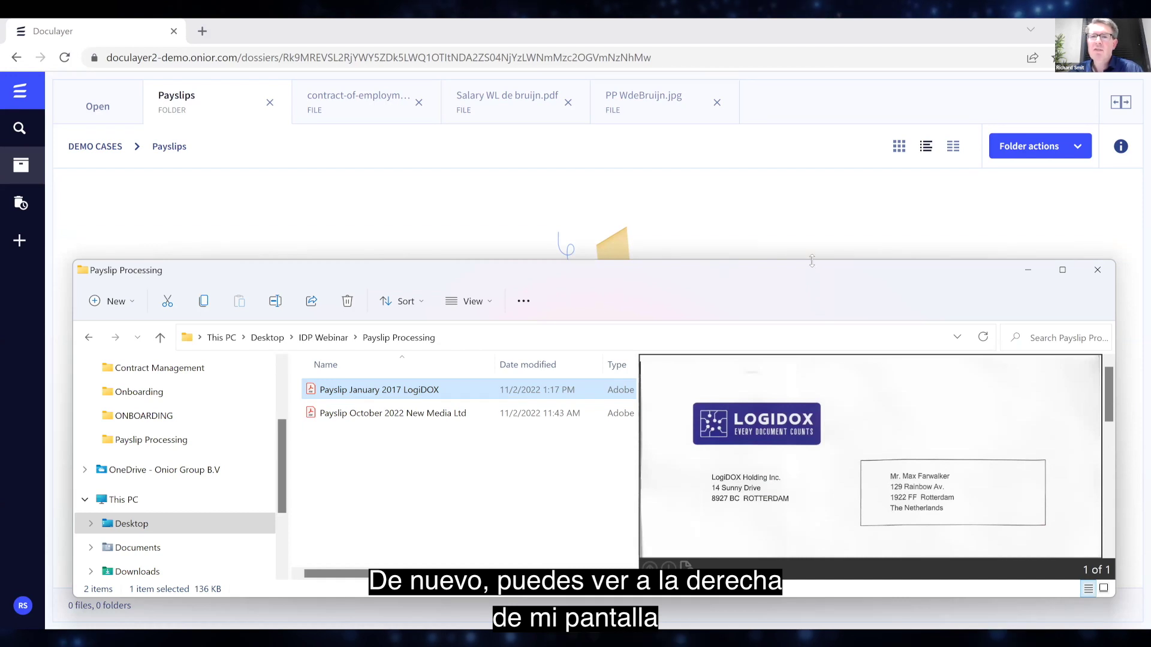
{"action": "left_click_drag", "start_coordinate": [940, 264], "coordinate": [940, 232]}
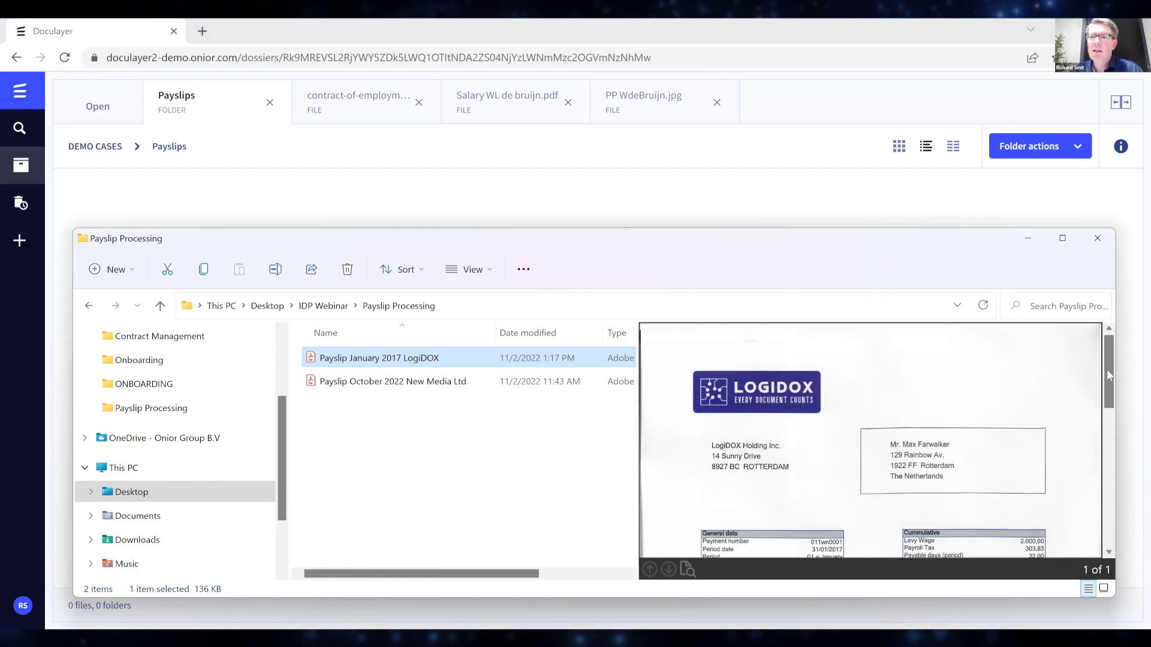
{"action": "mouse_move", "coordinate": [1107, 372]}
{"action": "left_mouse_down"}
{"action": "mouse_move", "coordinate": [1105, 436]}
{"action": "mouse_move", "coordinate": [1106, 393]}
{"action": "left_mouse_up"}
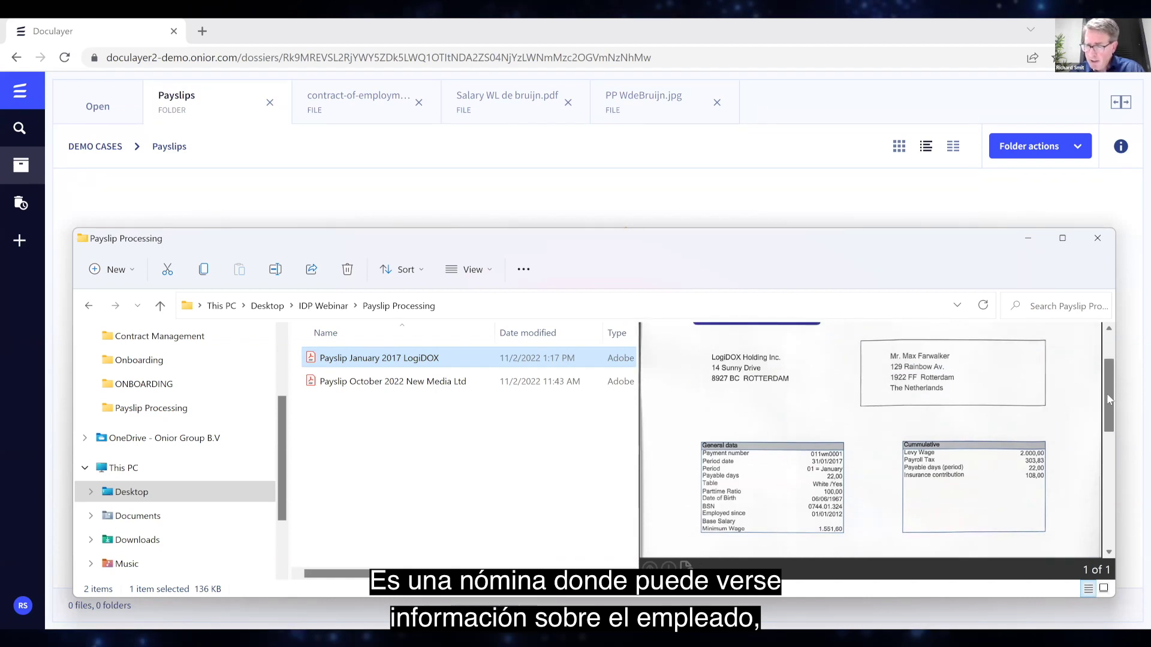
{"action": "left_click_drag", "start_coordinate": [1106, 395], "coordinate": [1110, 442]}
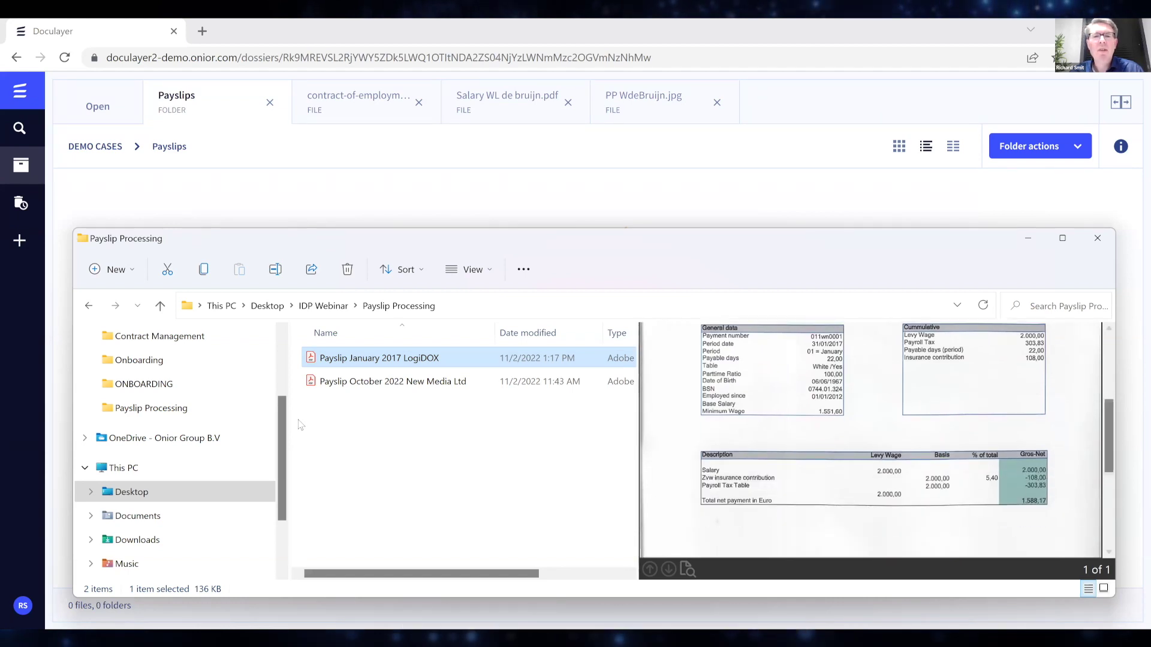
- Preview Payslip October 2022 New Media Ltd from the employer data down to the total net payment
{"action": "left_click", "coordinate": [378, 387]}
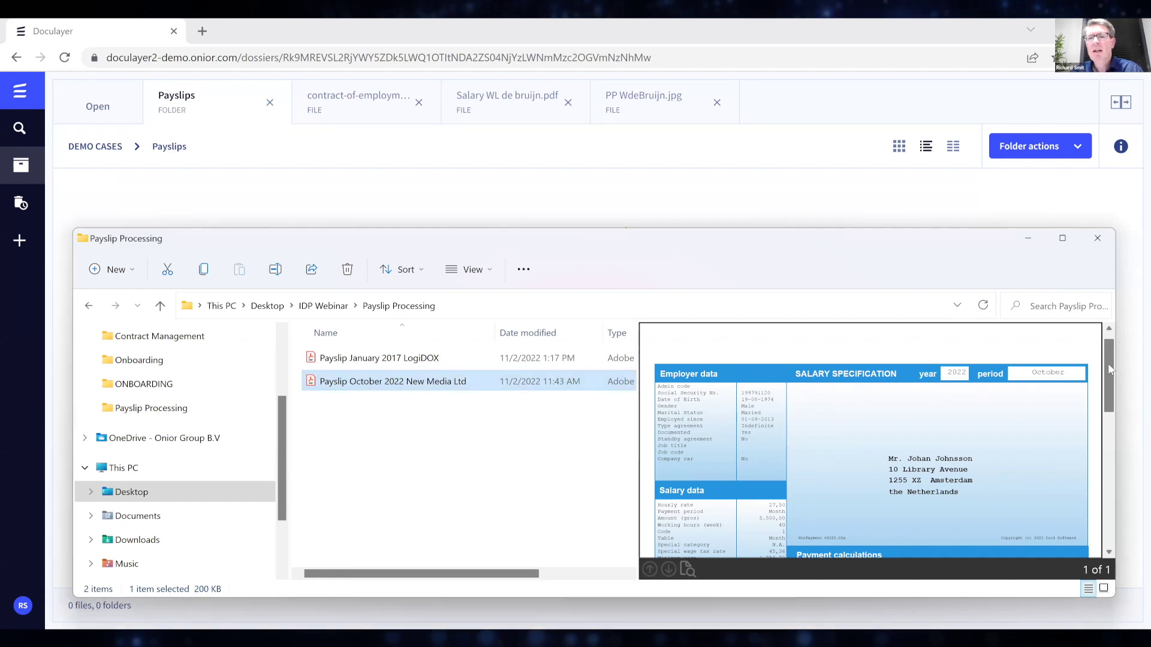
{"action": "scroll", "coordinate": [1109, 370], "scroll_direction": "down", "scroll_amount": 1}
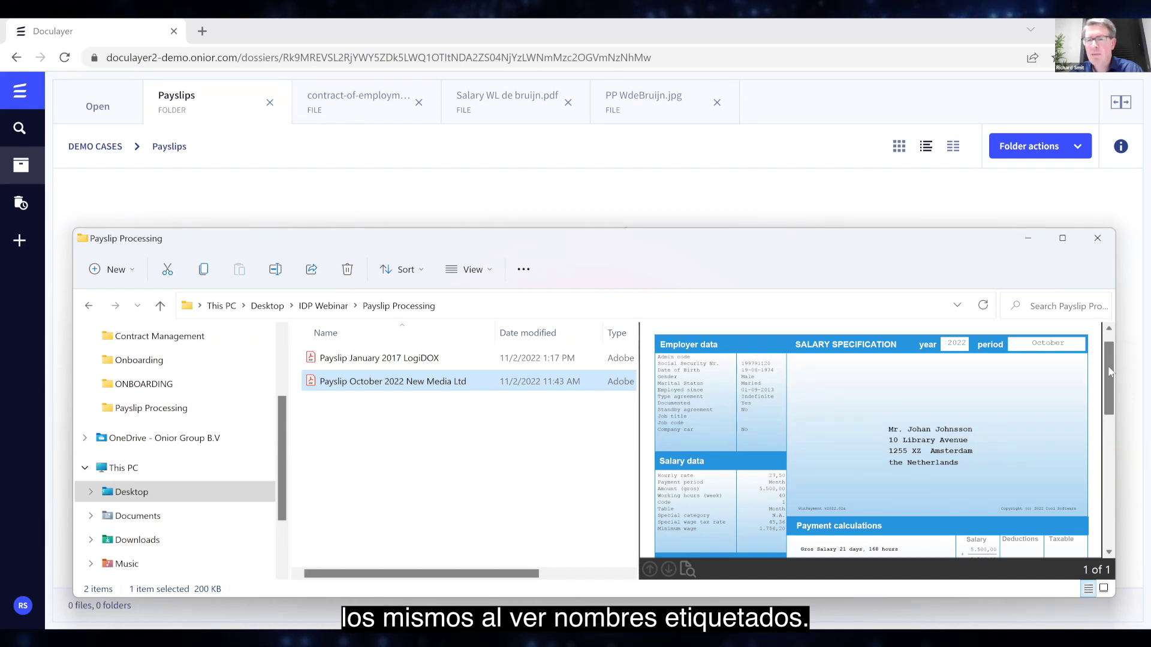
{"action": "left_click_drag", "start_coordinate": [1109, 371], "coordinate": [1111, 468]}
{"action": "scroll", "coordinate": [967, 395], "scroll_direction": "up", "scroll_amount": 1}
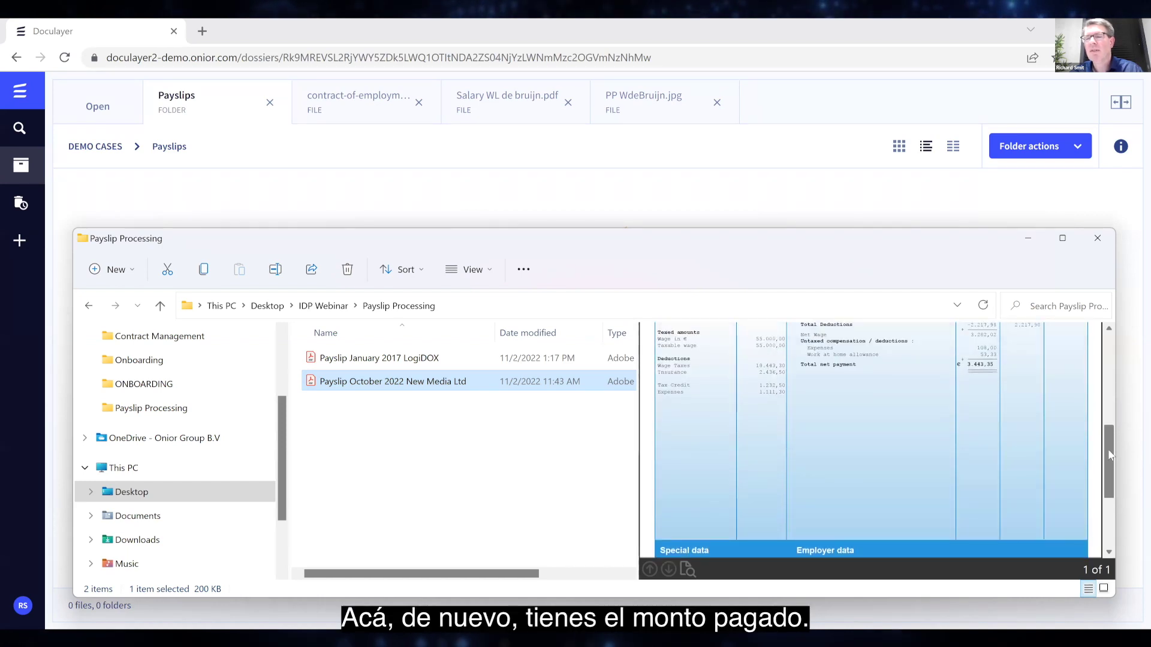
- Add both the January 2017 and October 2022 payslip PDFs to the Payslips folder in Doculayer
{"action": "left_click", "coordinate": [357, 361], "text": "ctrl"}
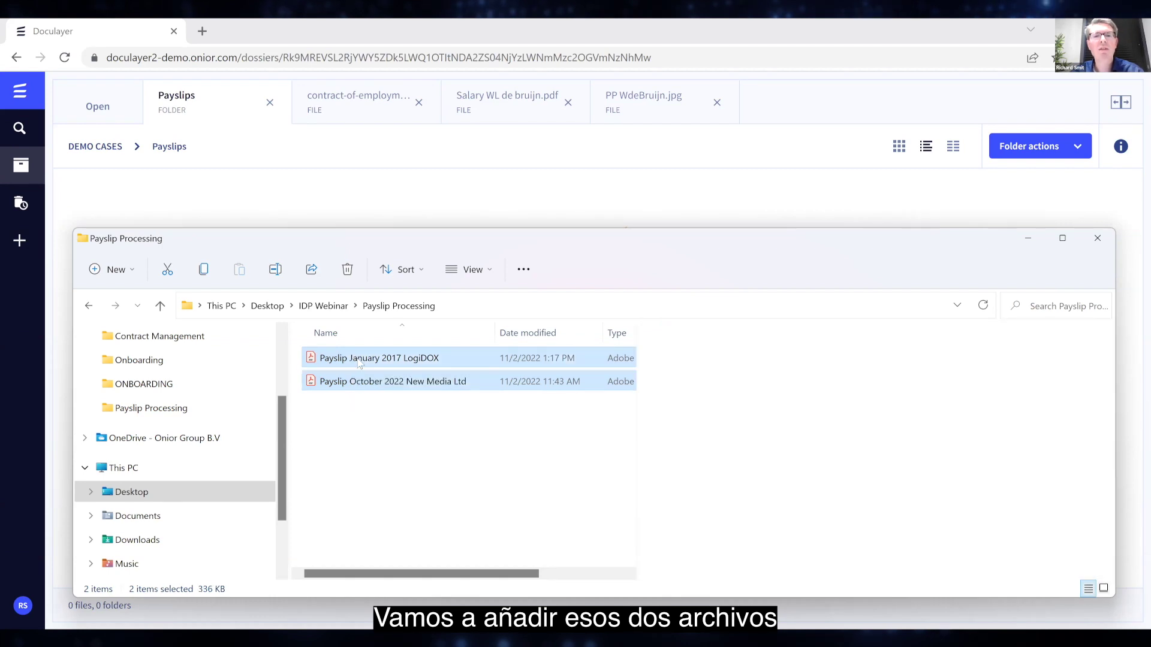
{"action": "left_click_drag", "start_coordinate": [359, 363], "coordinate": [331, 209]}
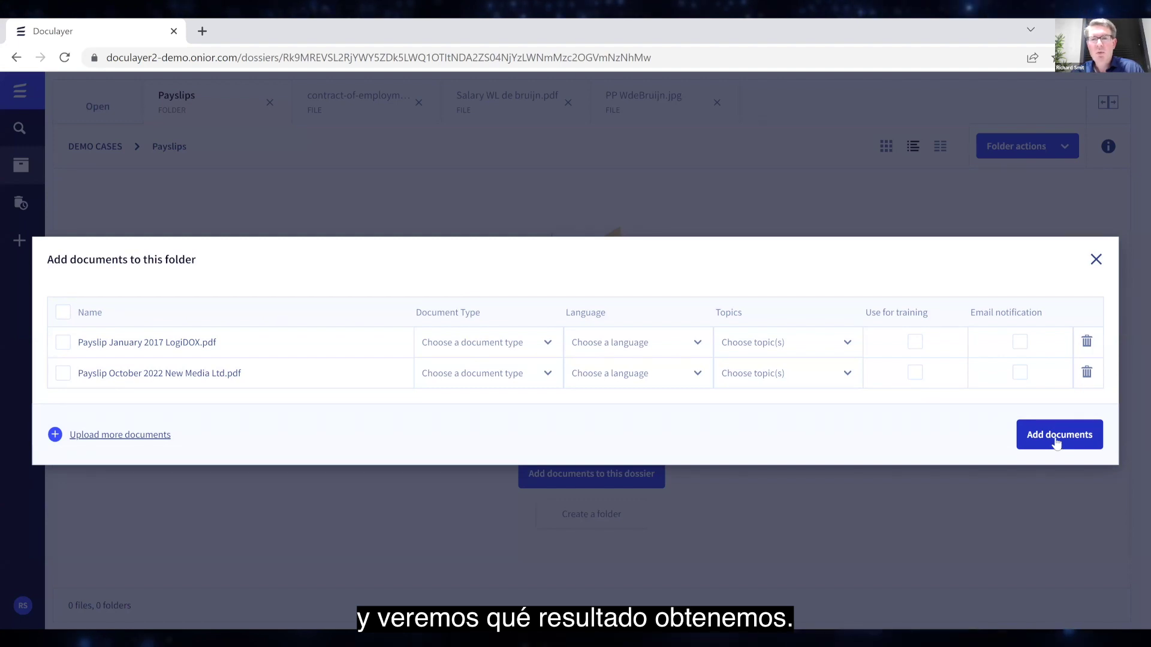
{"action": "left_click", "coordinate": [1056, 441]}
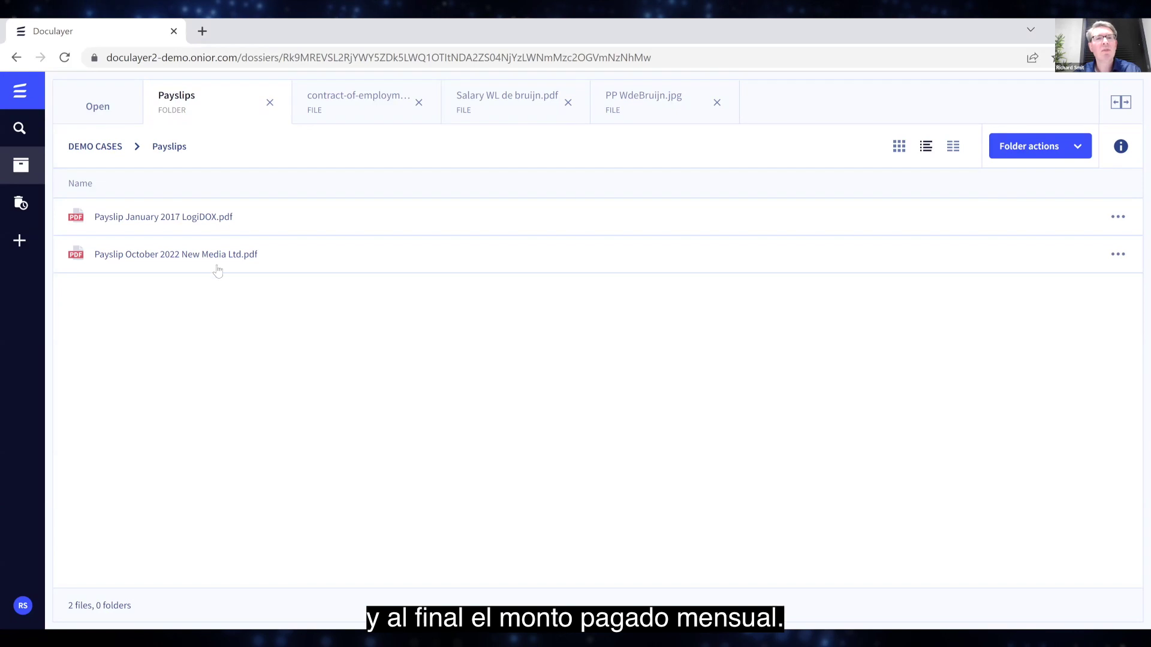
- Open Payslip January 2017 LogiDOX.pdf with its document information and compare the extracted document type, personal fields and net wage with the page
{"action": "left_click", "coordinate": [168, 217]}
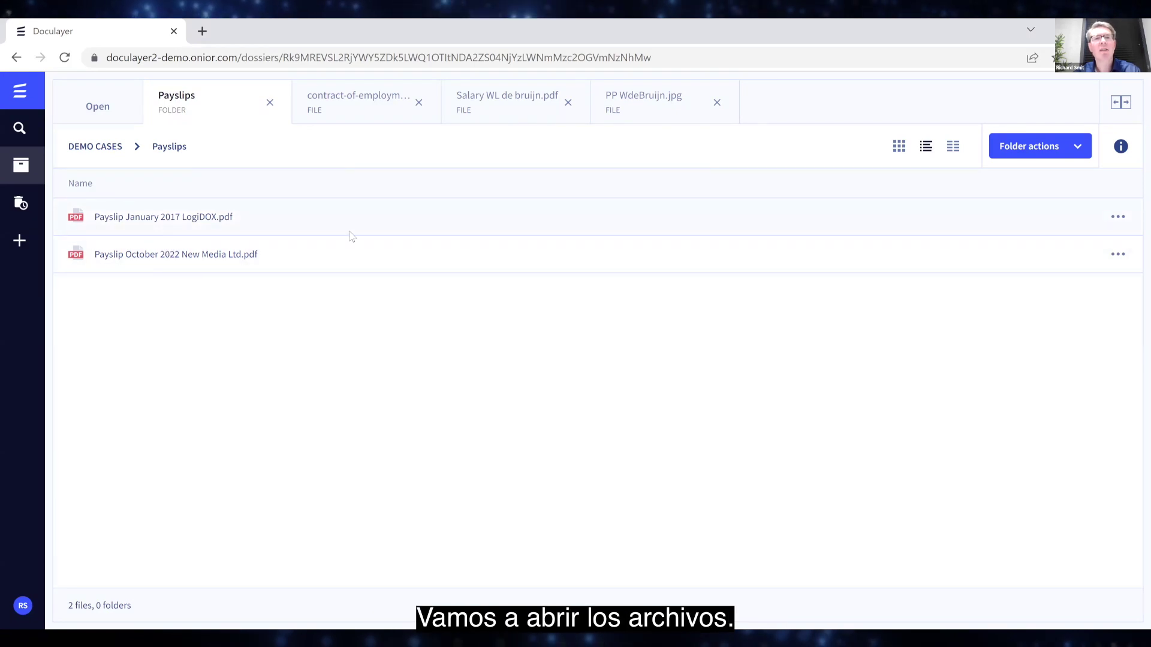
{"action": "left_click", "coordinate": [1117, 154]}
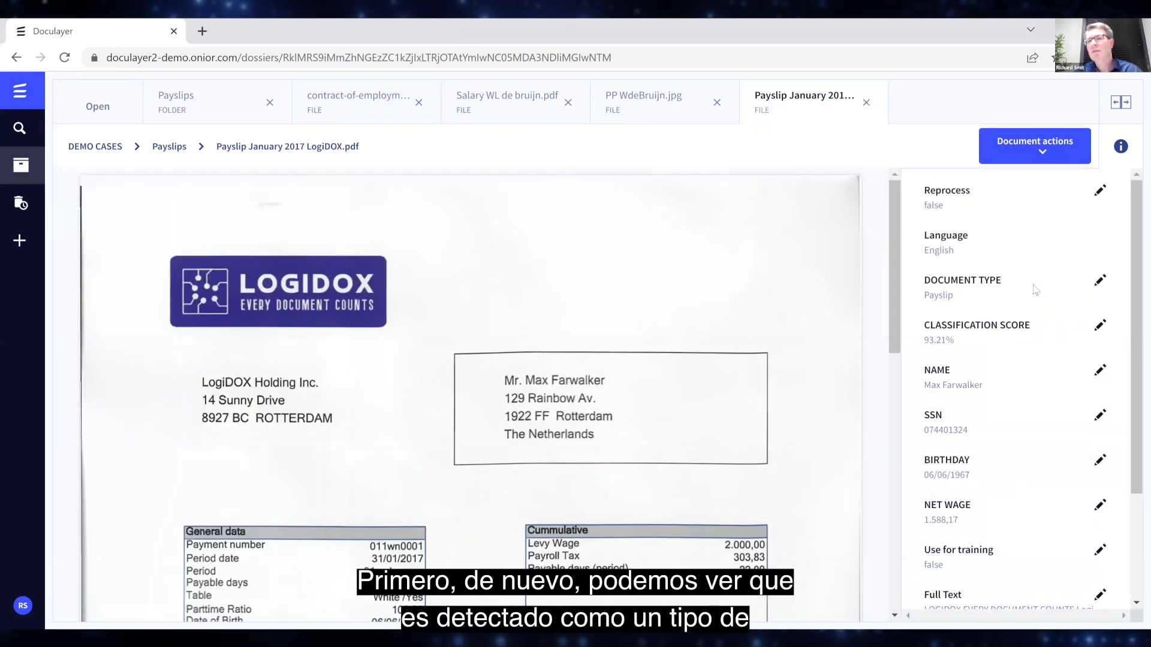
{"action": "left_click_drag", "start_coordinate": [924, 278], "coordinate": [1014, 282]}
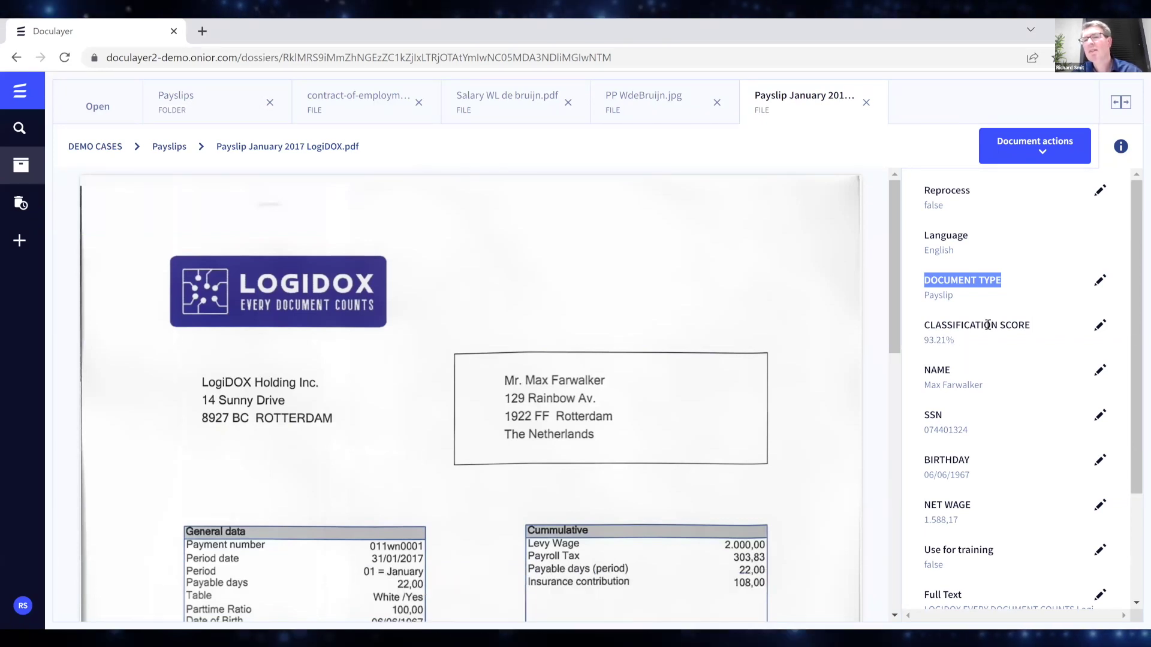
{"action": "left_click_drag", "start_coordinate": [1133, 294], "coordinate": [1132, 348]}
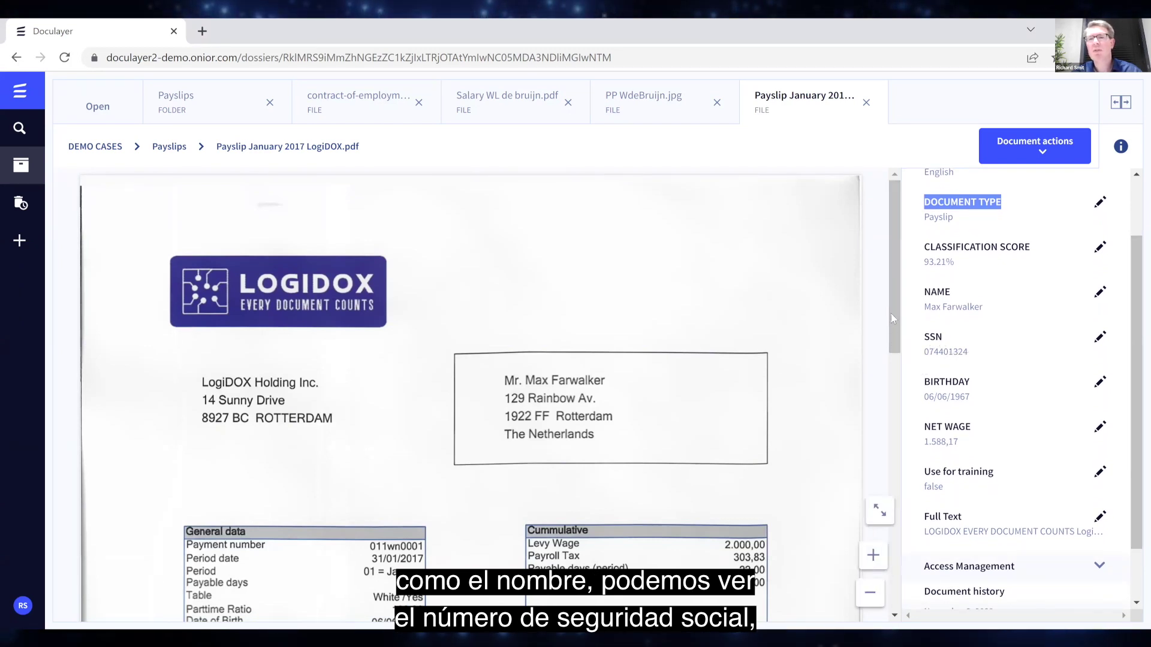
{"action": "scroll", "coordinate": [897, 315], "scroll_direction": "down", "scroll_amount": 1}
{"action": "left_click_drag", "start_coordinate": [897, 316], "coordinate": [899, 364]}
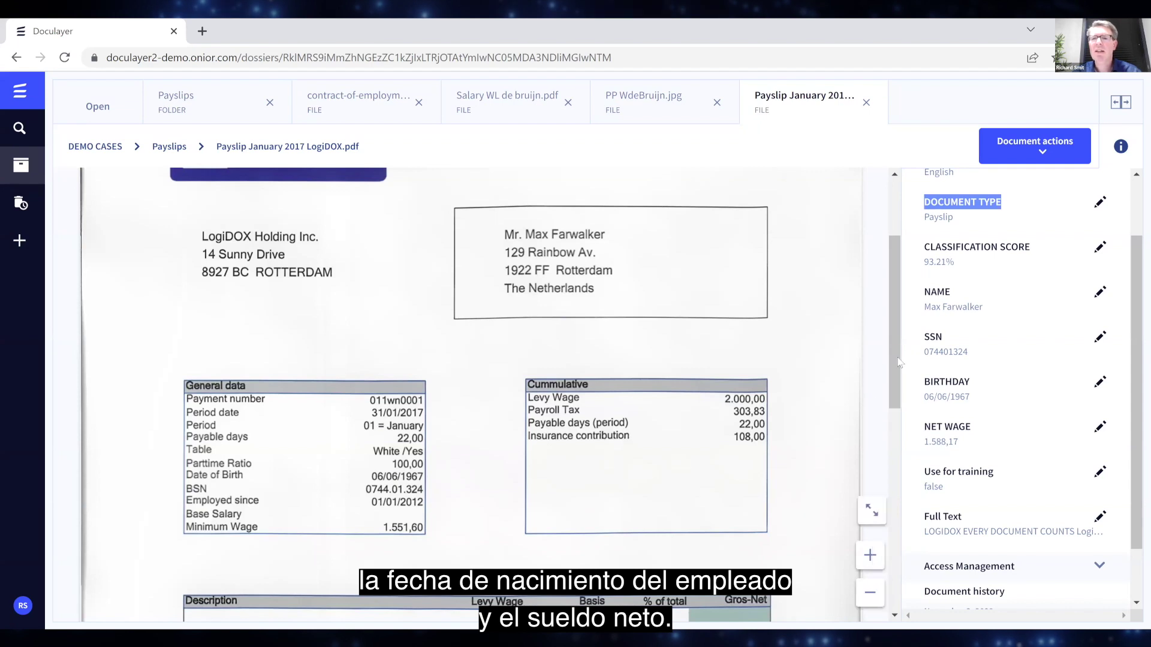
{"action": "scroll", "coordinate": [892, 458], "scroll_direction": "down", "scroll_amount": 5}
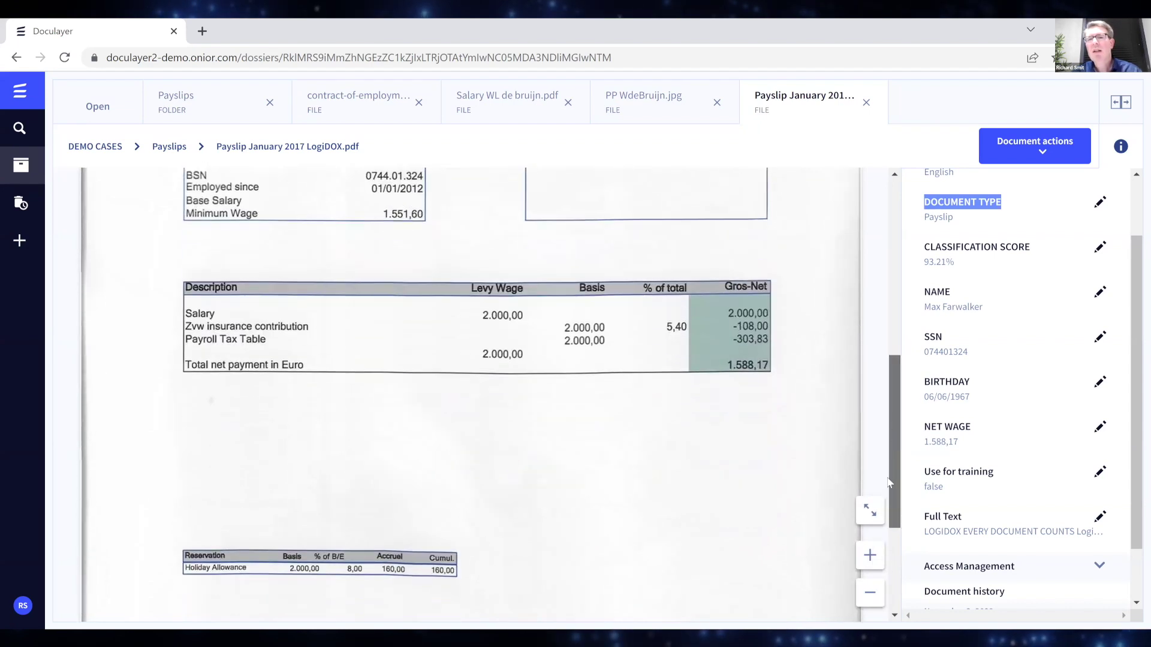
- Open Payslip October 2022 New Media Ltd.pdf from the Payslips folder and review its extracted metadata in the document information
{"action": "left_click", "coordinate": [180, 101]}
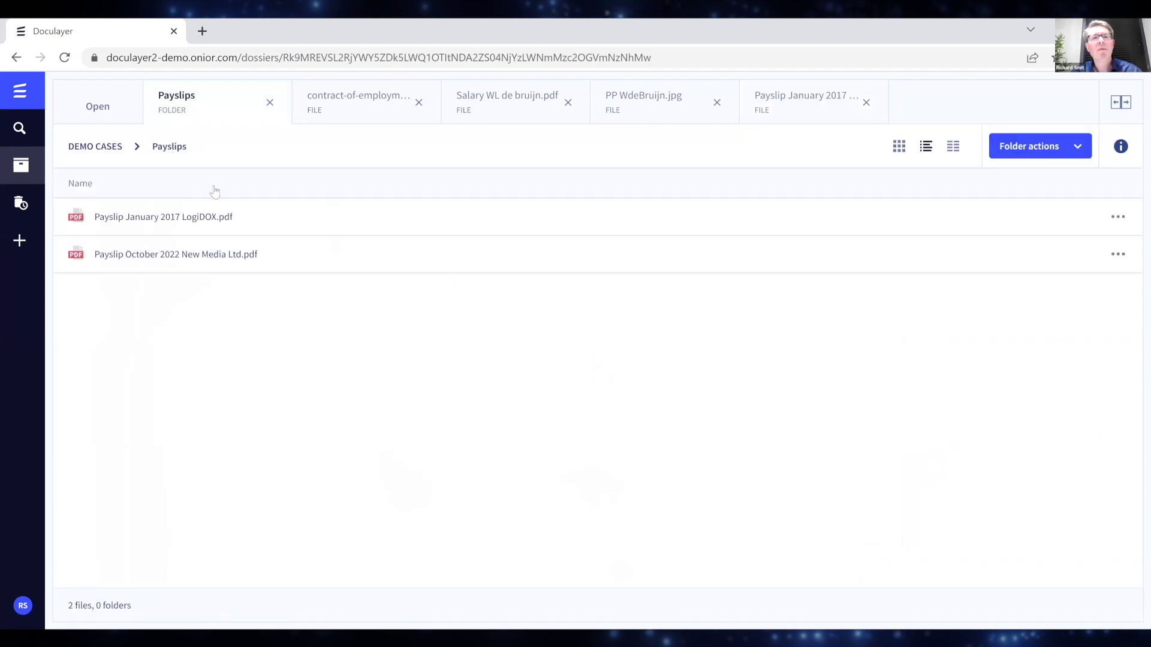
{"action": "left_click", "coordinate": [191, 255]}
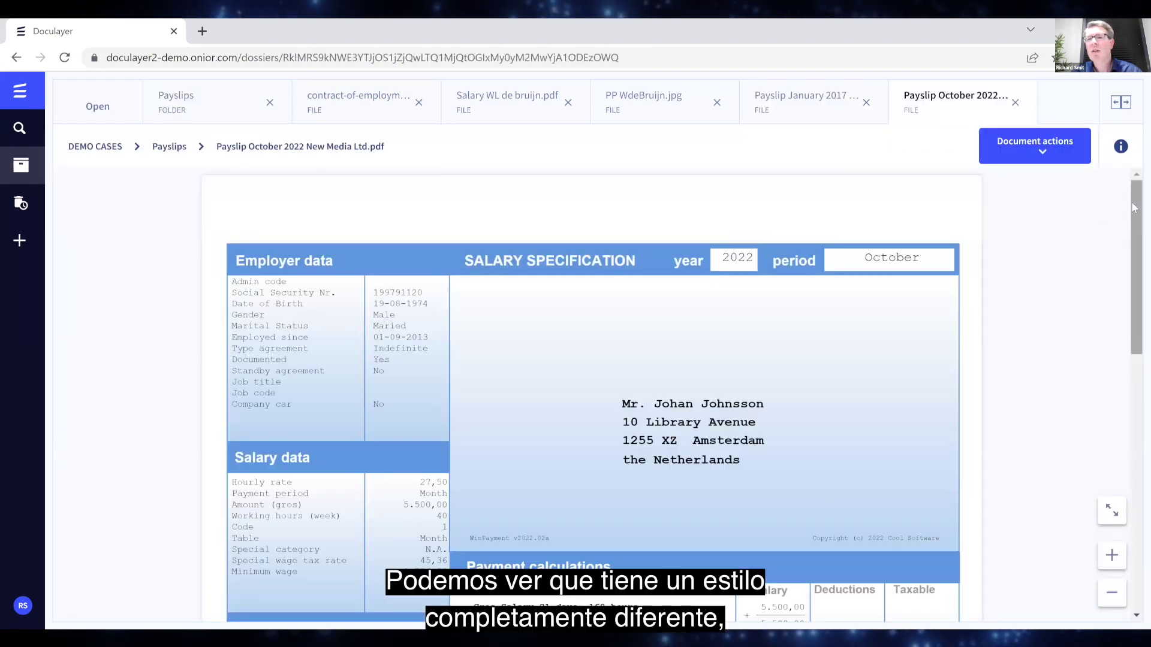
{"action": "scroll", "coordinate": [1133, 221], "scroll_direction": "down", "scroll_amount": 1}
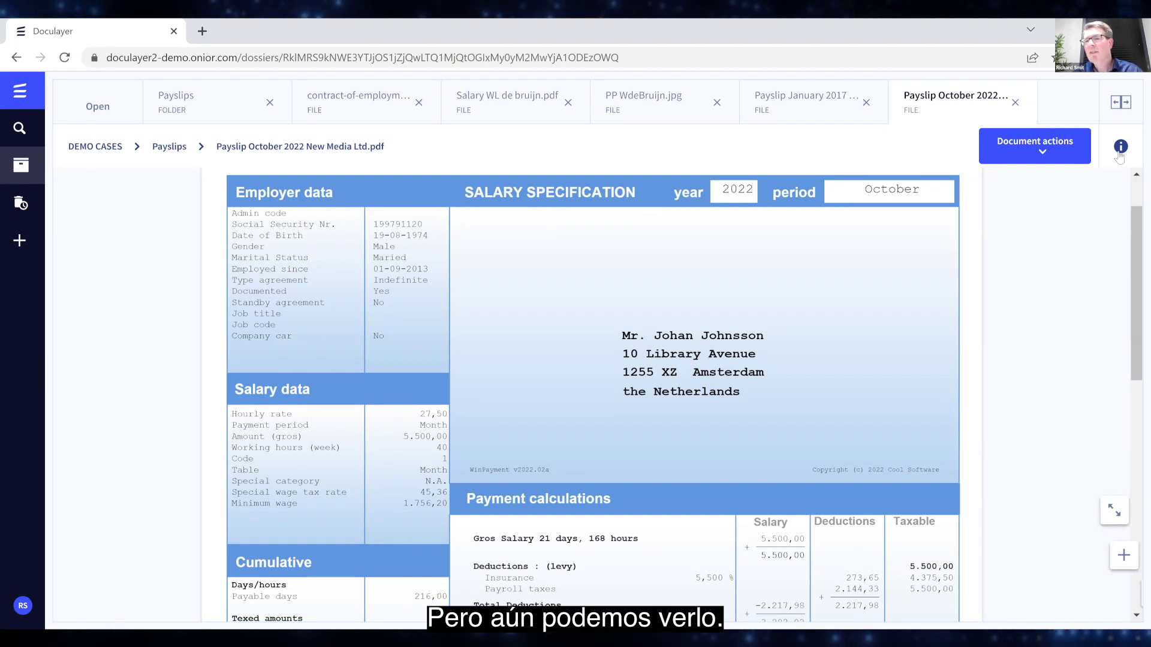
{"action": "left_click", "coordinate": [1119, 156]}
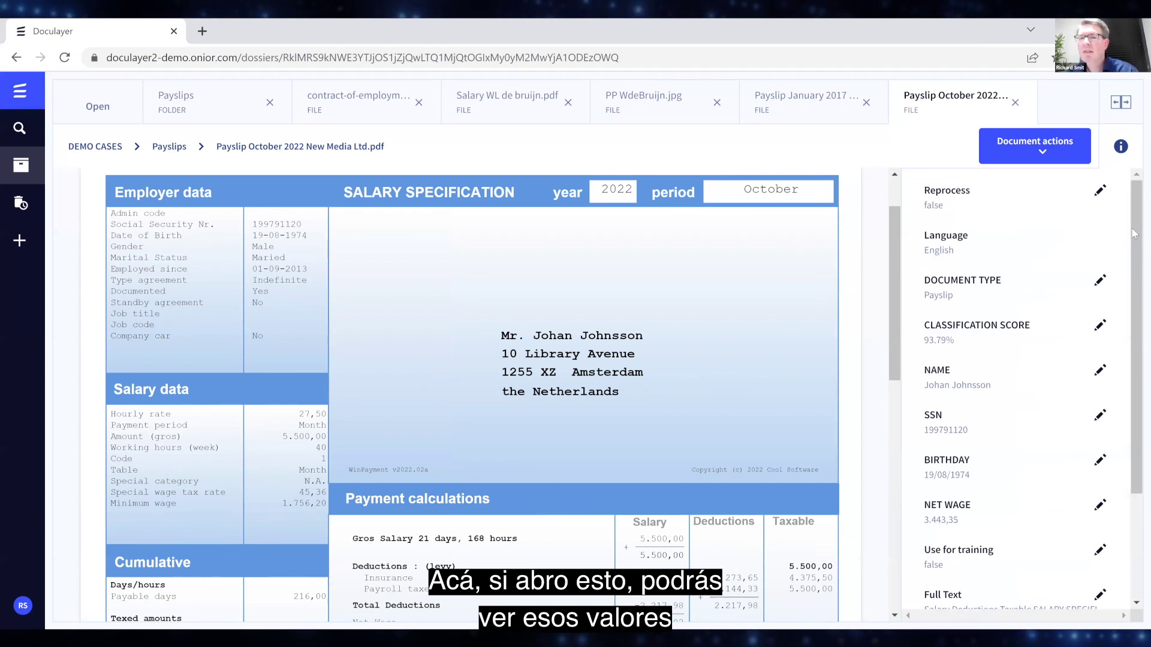
{"action": "left_click_drag", "start_coordinate": [1133, 311], "coordinate": [1133, 363]}
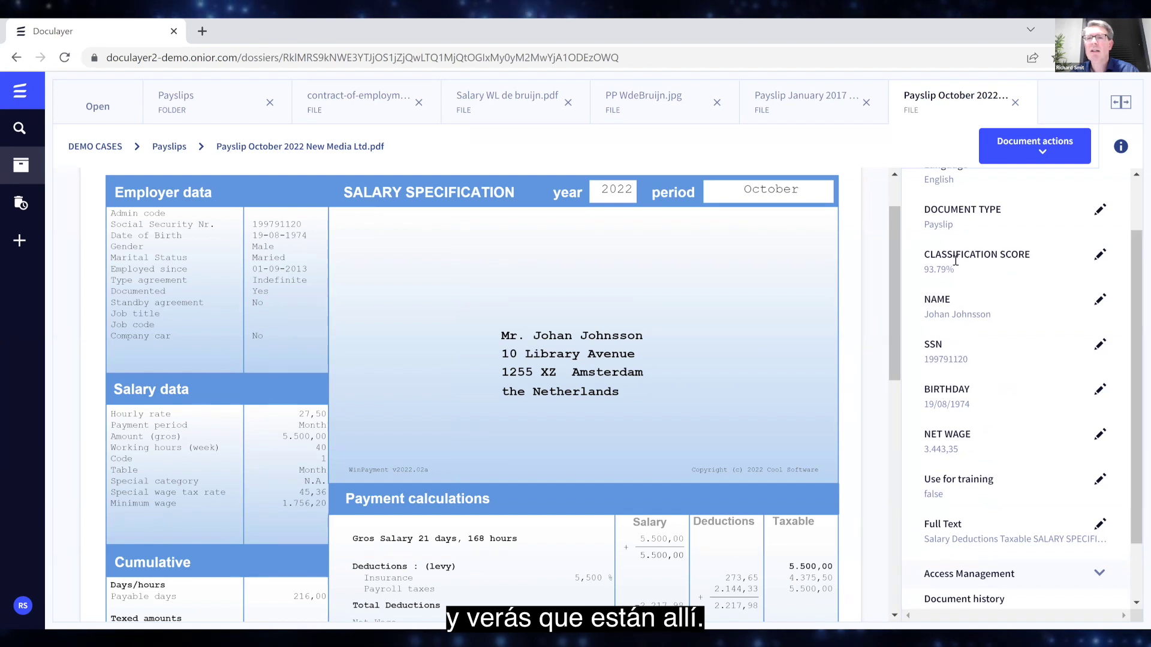
{"action": "left_click_drag", "start_coordinate": [1134, 252], "coordinate": [1134, 245]}
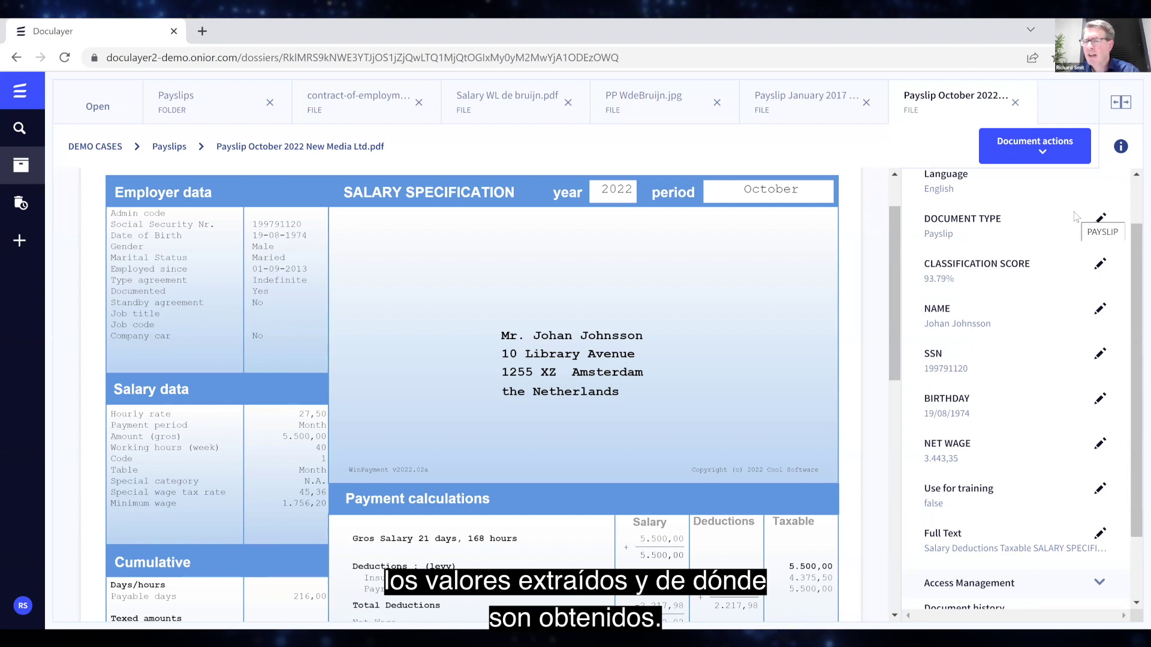
- Show the October 2022 payslip's annotations using the Payslip schema and examine the highlighted fields down to the total net payment
{"action": "left_click", "coordinate": [1046, 157]}
{"action": "left_click", "coordinate": [1041, 317]}
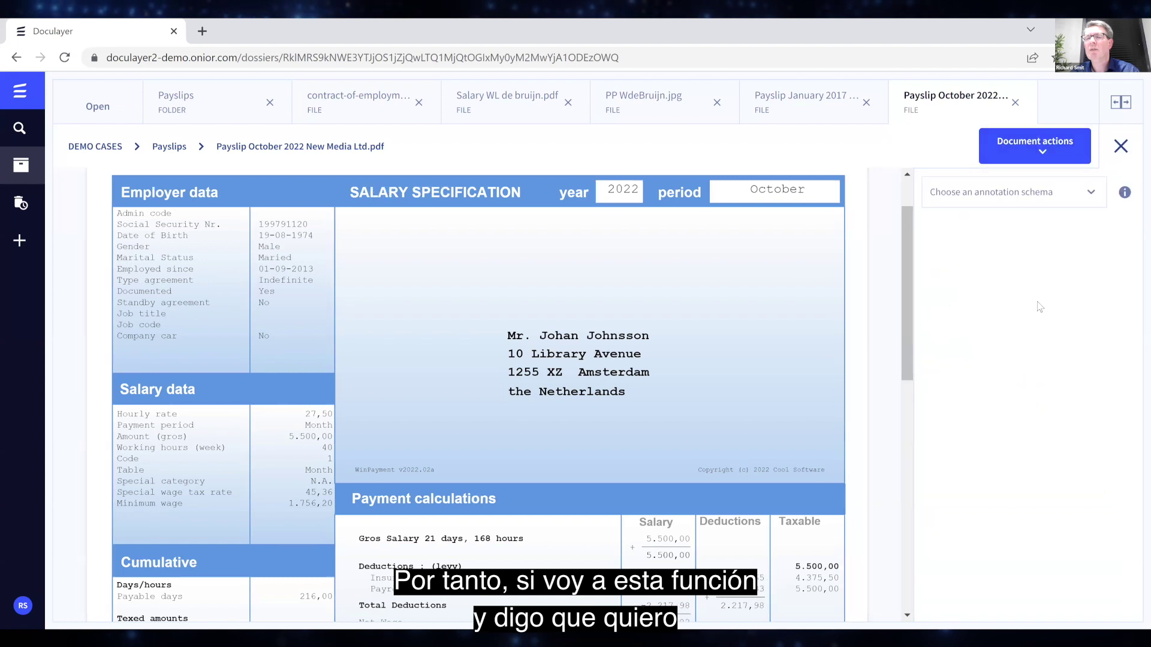
{"action": "left_click", "coordinate": [1090, 201]}
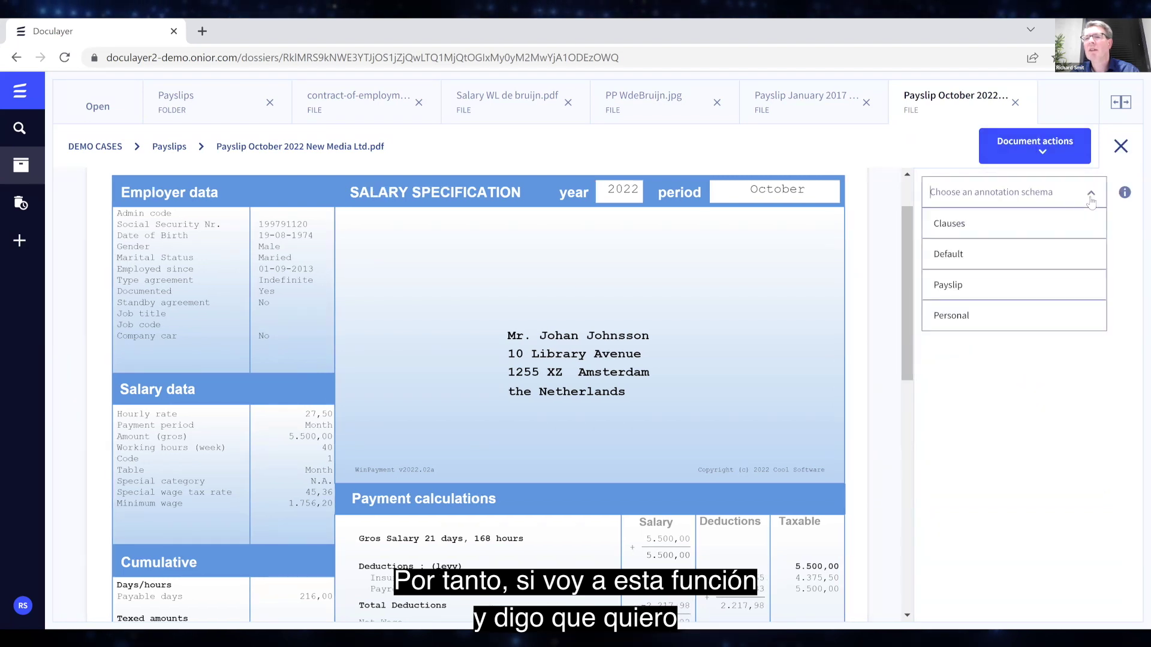
{"action": "left_click", "coordinate": [959, 290]}
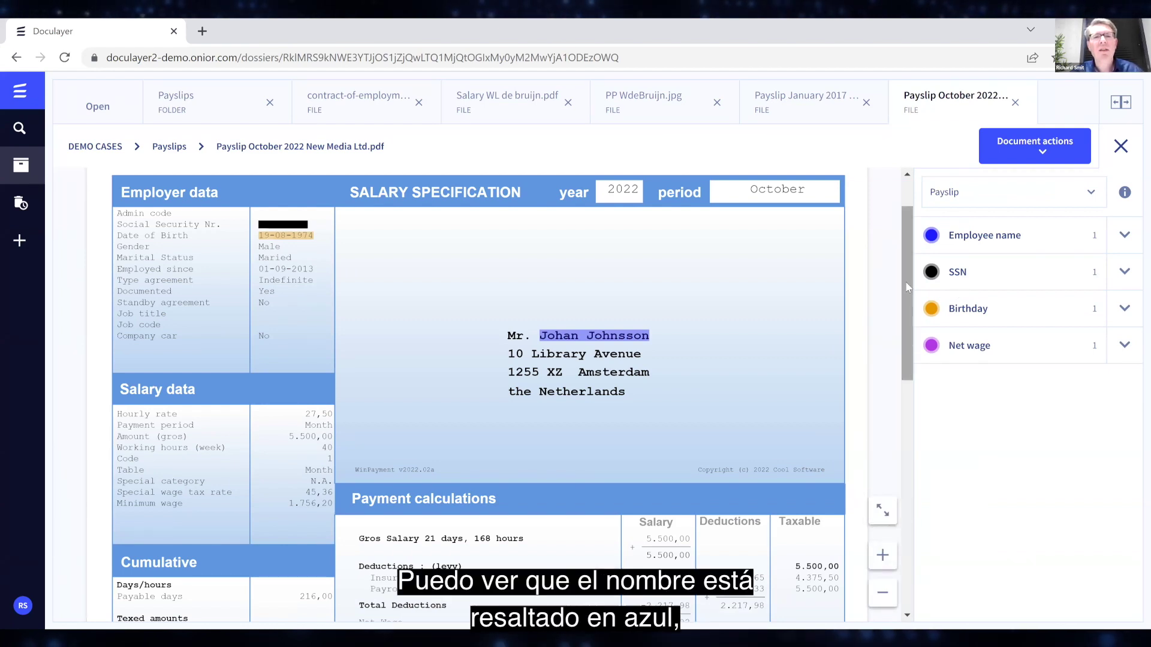
{"action": "scroll", "coordinate": [902, 289], "scroll_direction": "down", "scroll_amount": 1}
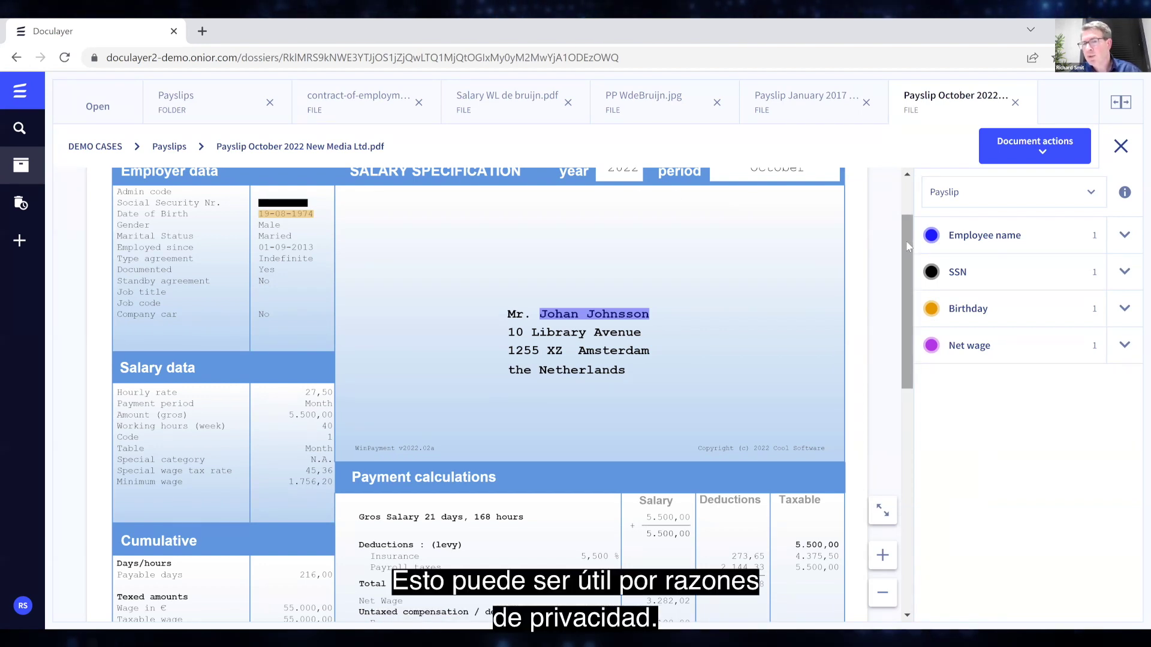
{"action": "left_click_drag", "start_coordinate": [905, 240], "coordinate": [911, 273]}
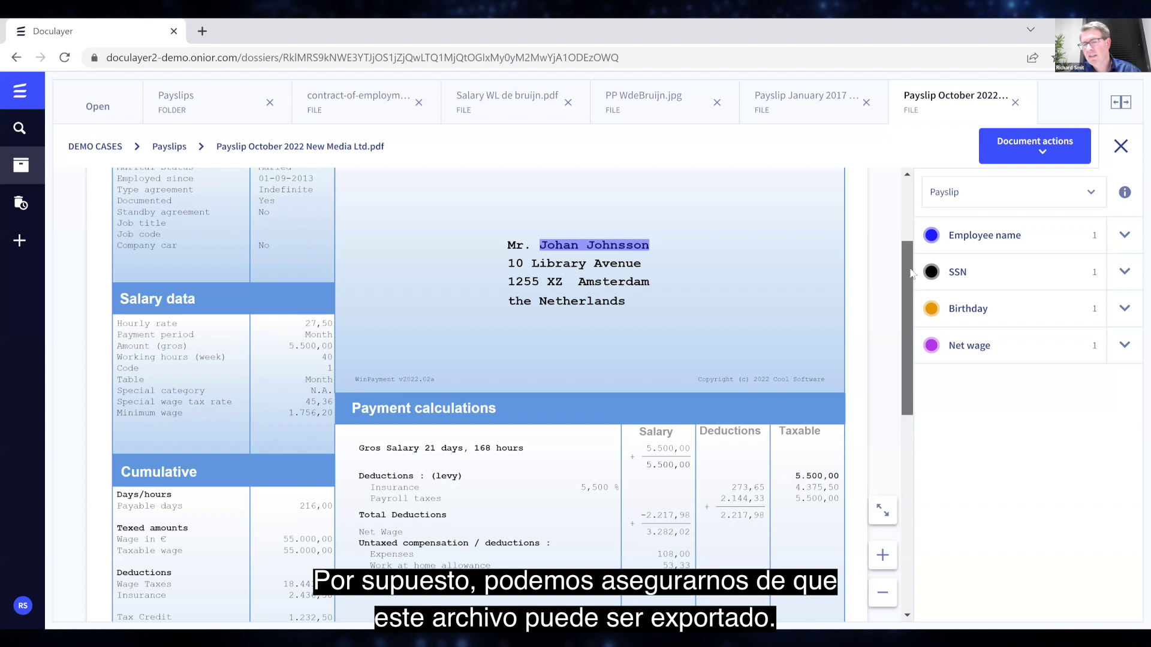
{"action": "left_click_drag", "start_coordinate": [911, 272], "coordinate": [898, 363]}
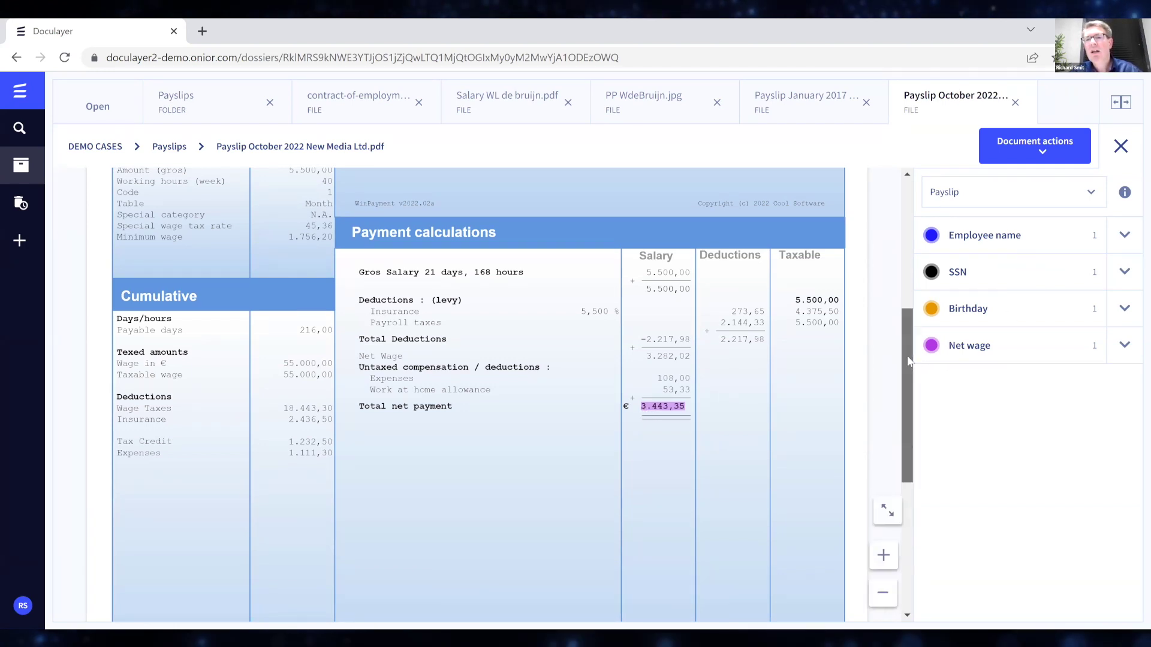
{"action": "left_click", "coordinate": [902, 223]}
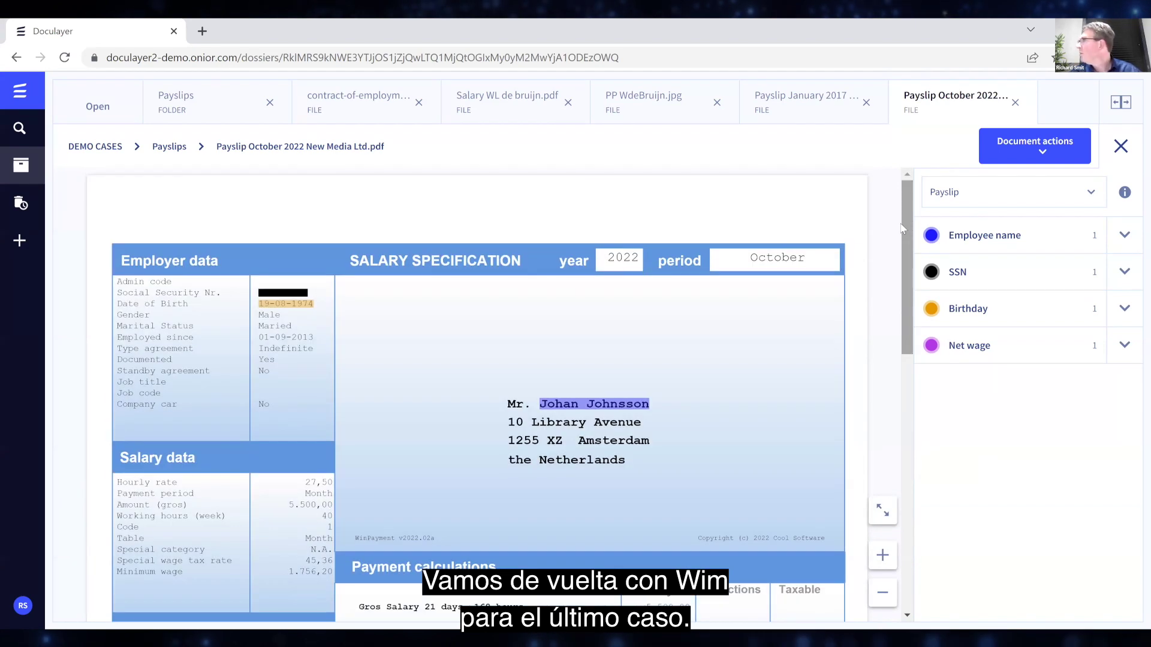